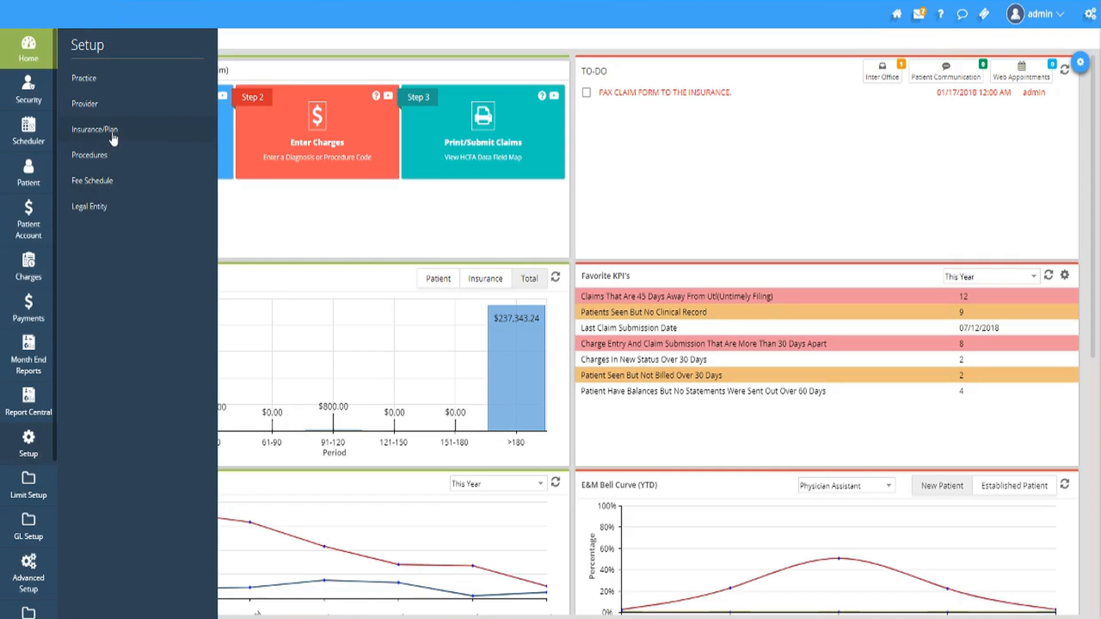
# Step: Create a new insurance in the insurance/plan setup and name it "Standard Life Plan"
pyautogui.click(114, 134)
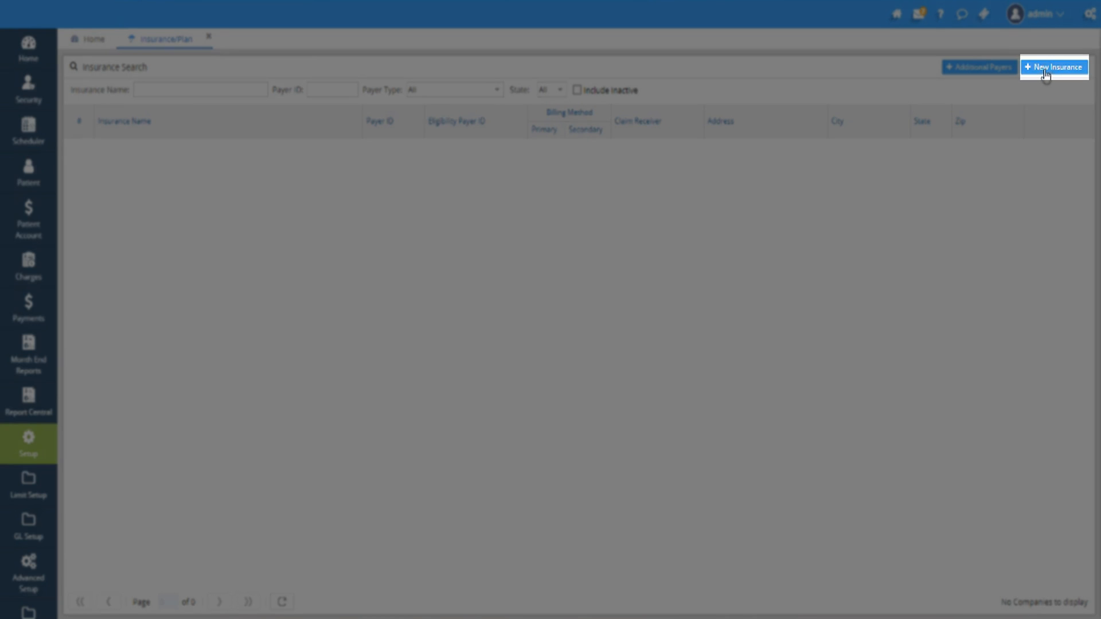
pyautogui.click(1046, 68)
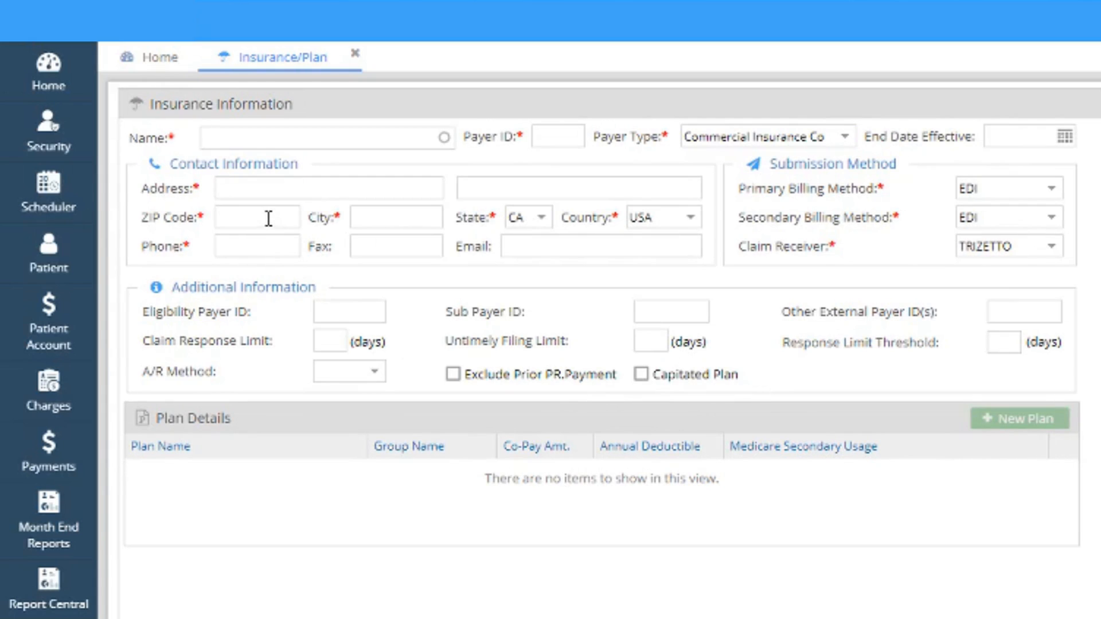
pyautogui.click(238, 138)
pyautogui.write('Standard L')
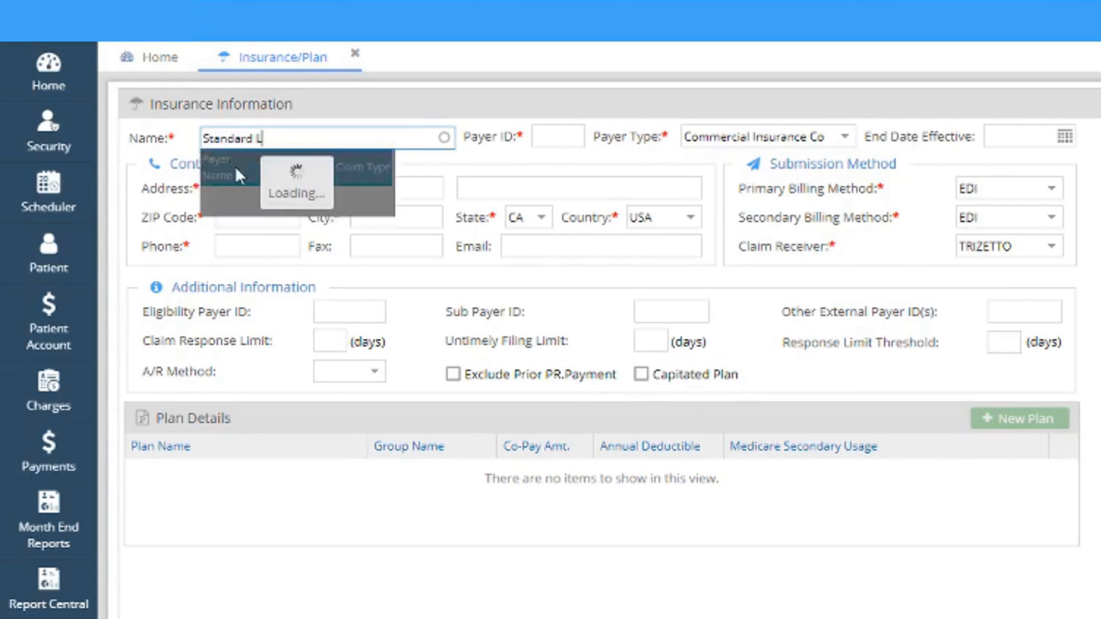
pyautogui.write('ife Plan')
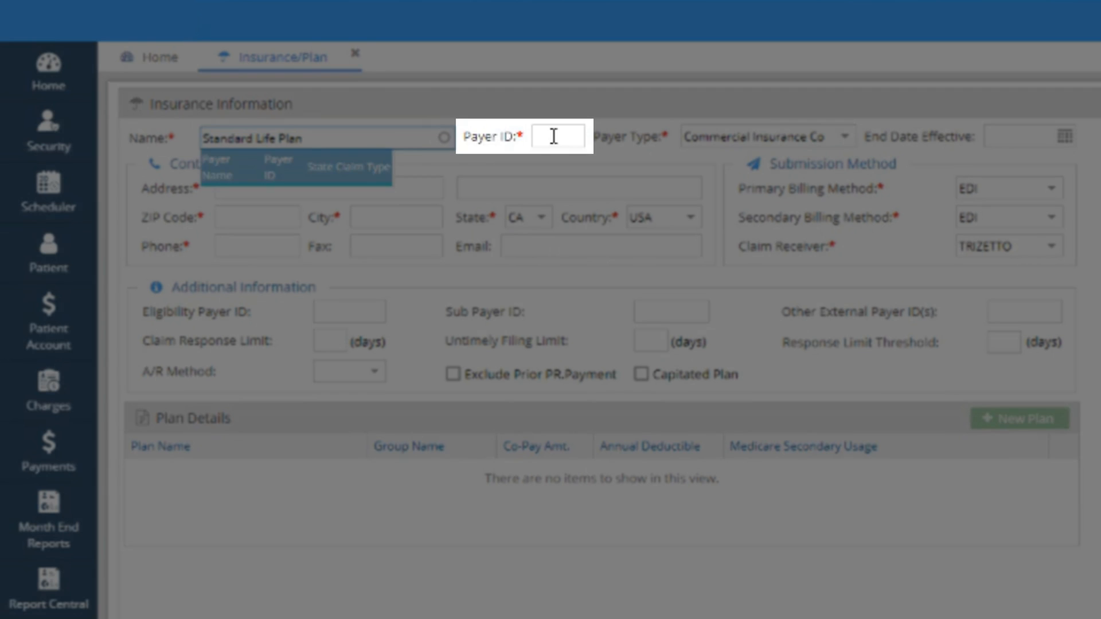
# Step: Set the insurance's payer ID to 12345 and its payer type to Commercial Insurance Co
pyautogui.click(553, 136)
pyautogui.write('12345')
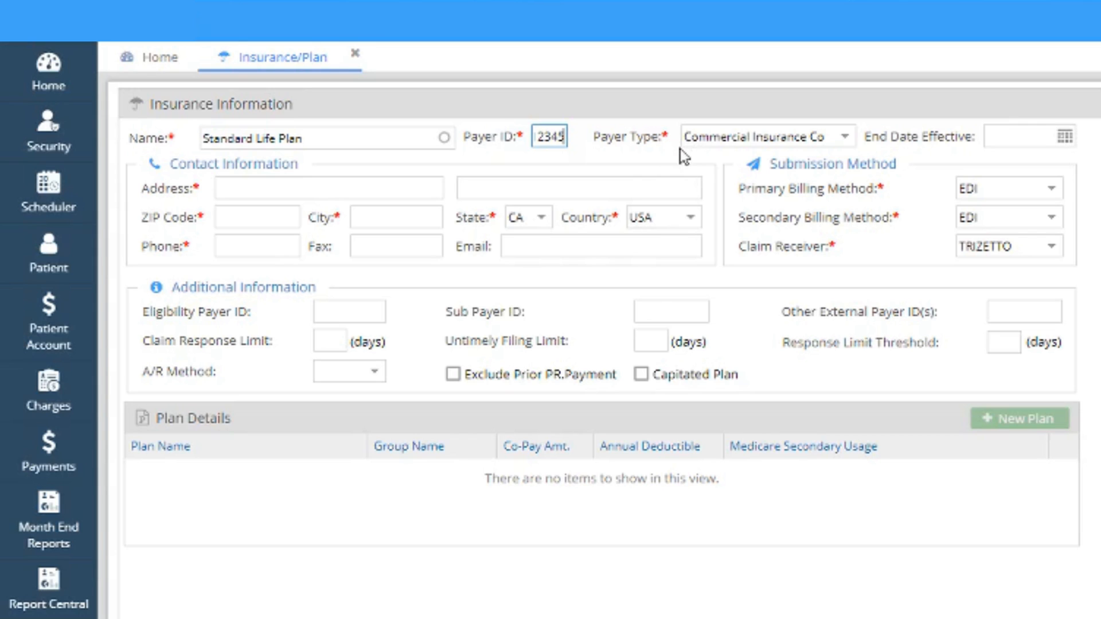
pyautogui.click(846, 145)
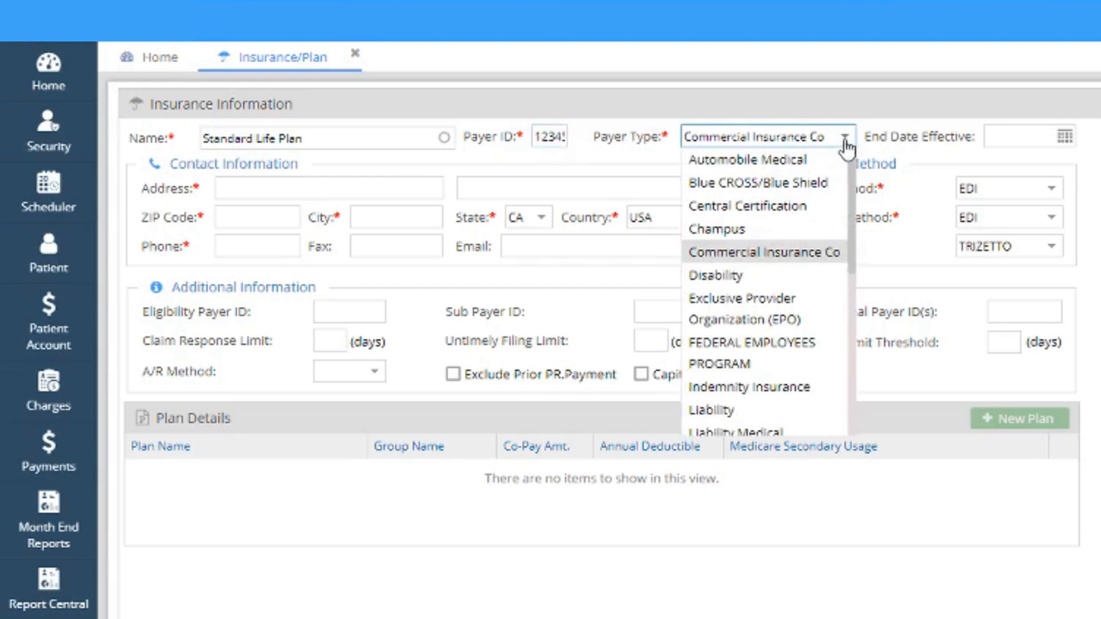
pyautogui.click(769, 258)
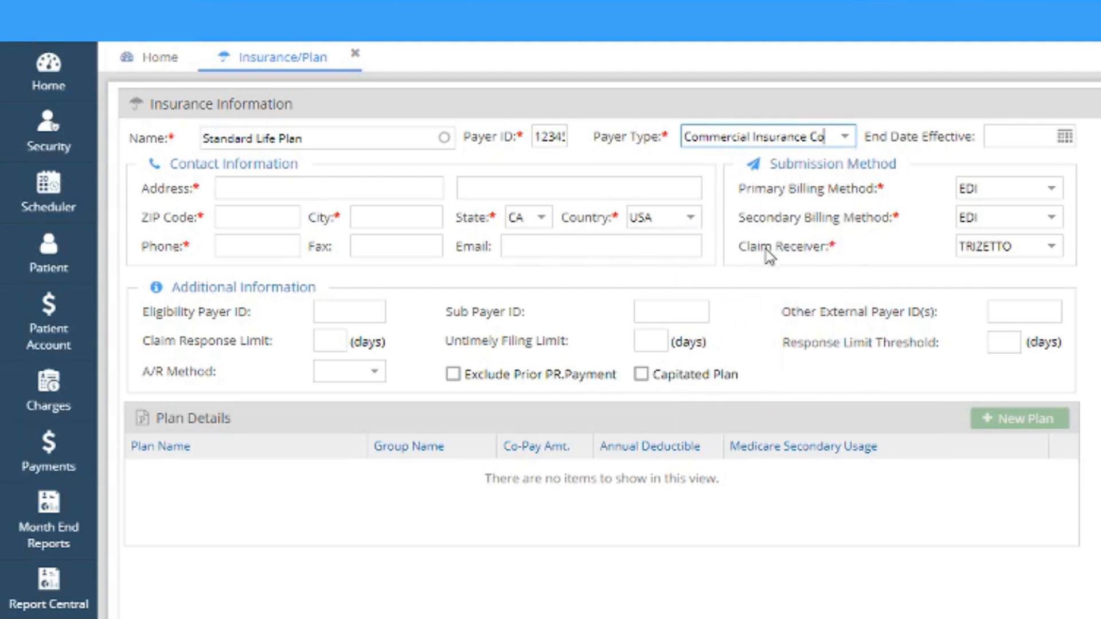
# Step: Fill in the insurance's contact information with its street address, ZIP code and phone number
pyautogui.click(254, 188)
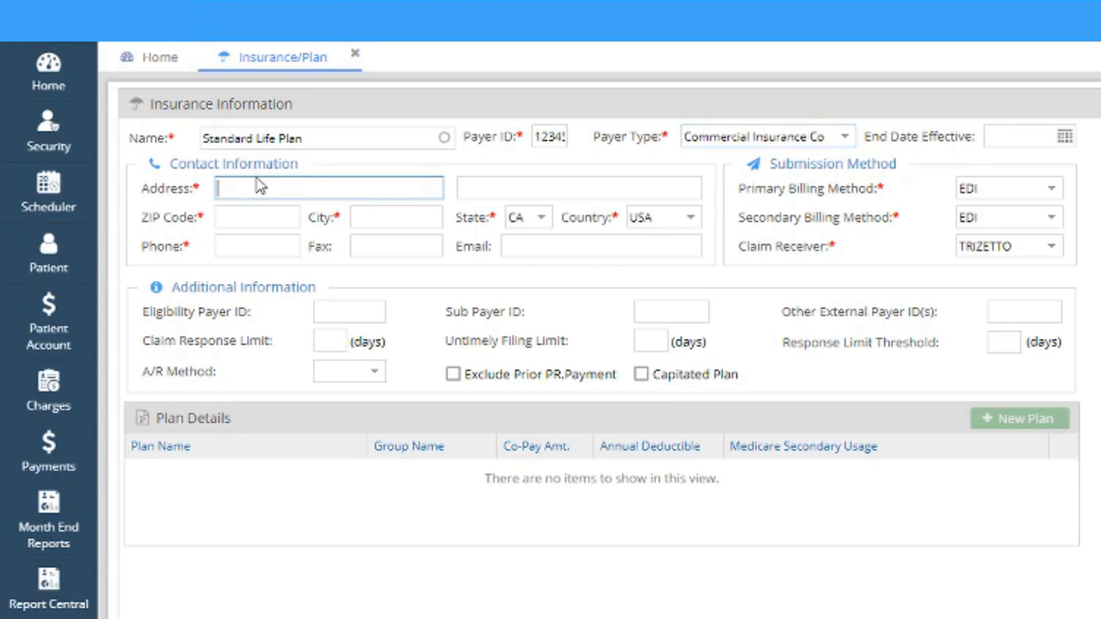
pyautogui.write('111 Happy Billing Drive')
pyautogui.press('Tab')
pyautogui.write('46011-1234')
pyautogui.press('Tab')
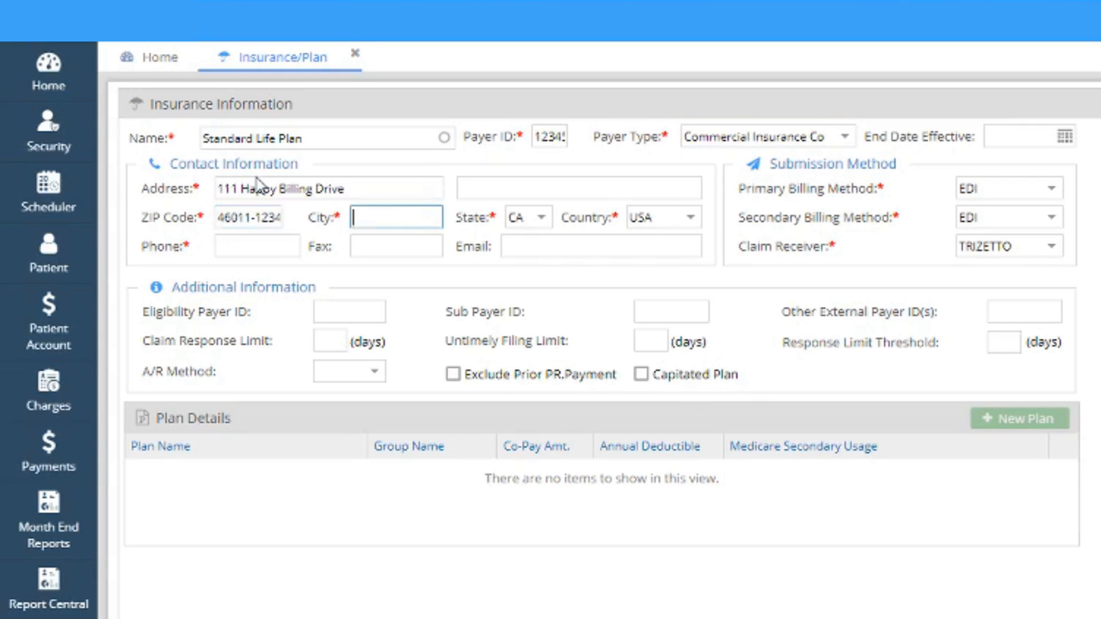
pyautogui.press('Tab')
pyautogui.press('Tab')
pyautogui.press('Tab')
pyautogui.write('1')
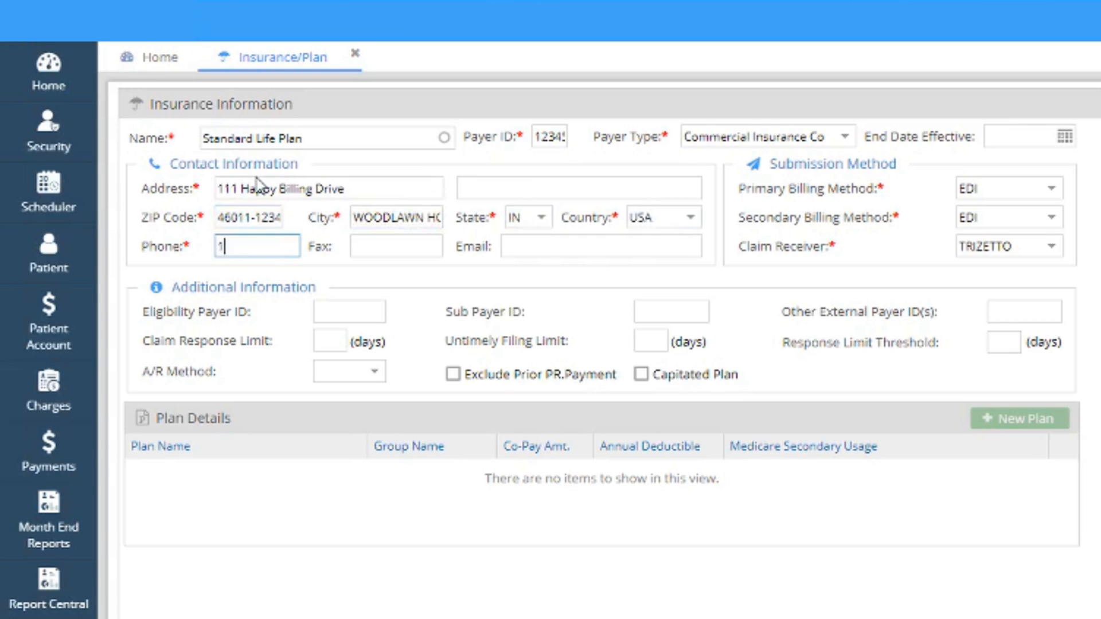
pyautogui.write('237894561')
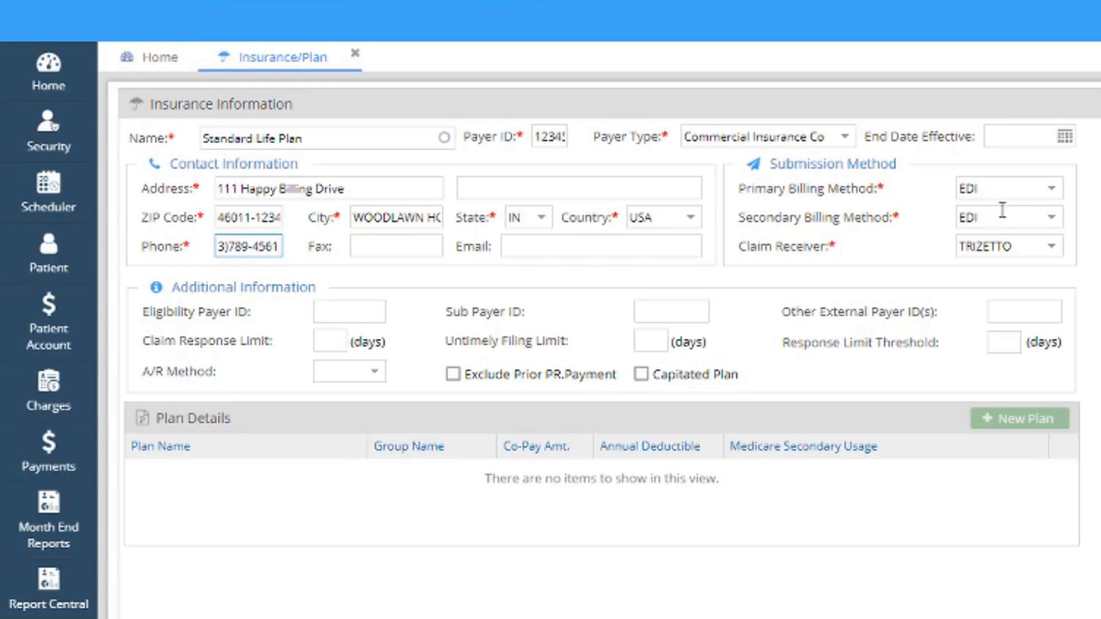
# Step: Switch the secondary billing method to PAPER and back to EDI
pyautogui.click(1052, 223)
pyautogui.click(1042, 239)
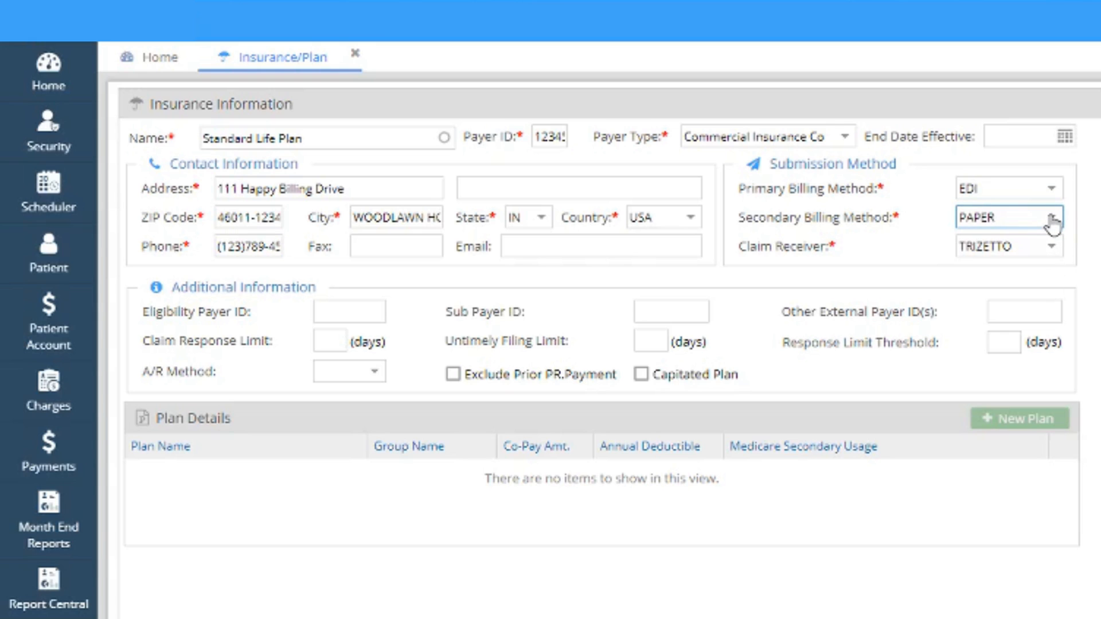
pyautogui.click(1053, 223)
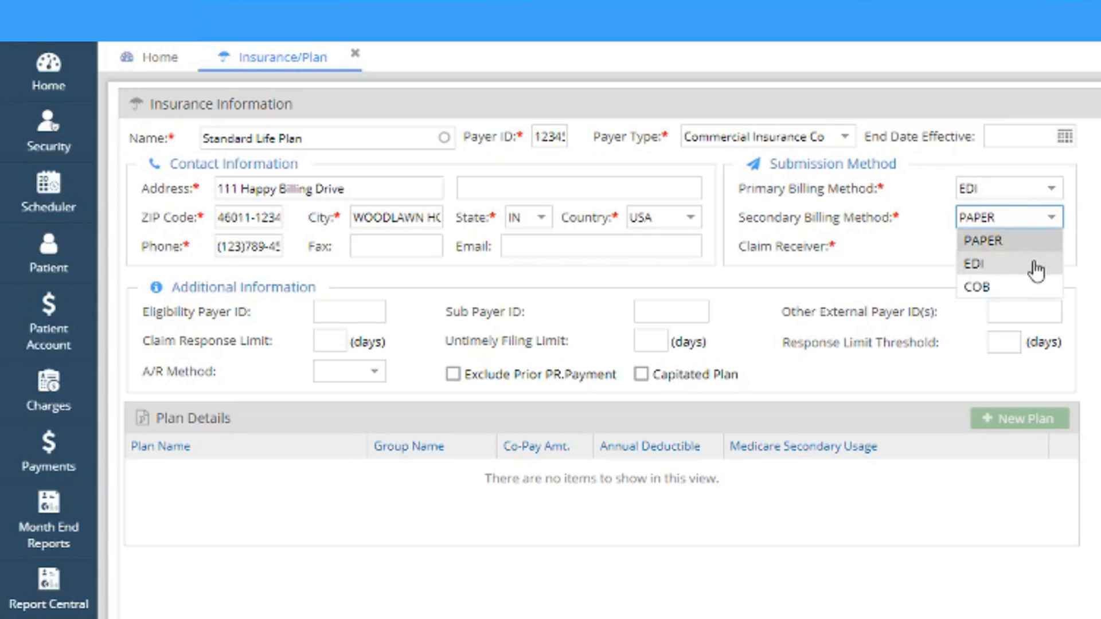
pyautogui.click(969, 265)
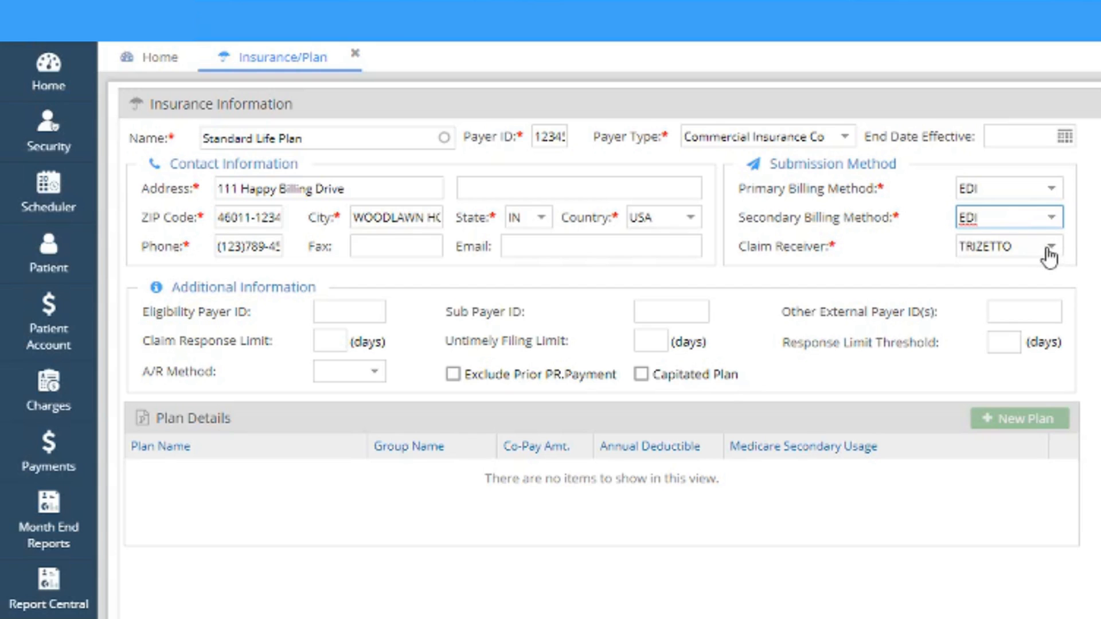
# Step: Enter ABC123 as the eligibility payer ID, save the insurance and close its form
pyautogui.click(336, 313)
pyautogui.write('ABC123')
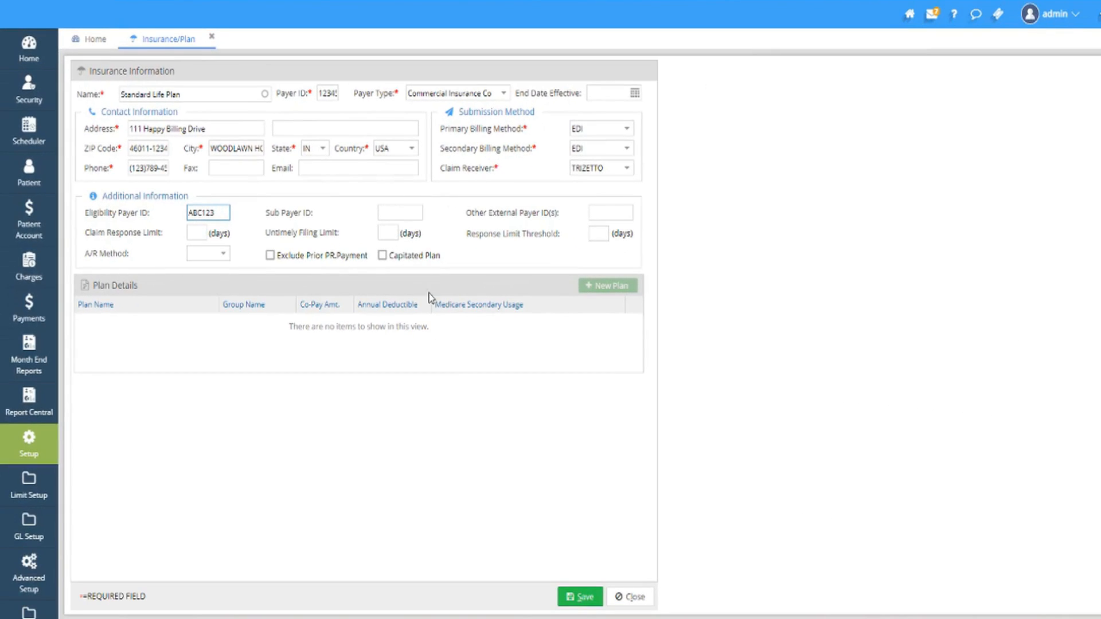
pyautogui.click(585, 599)
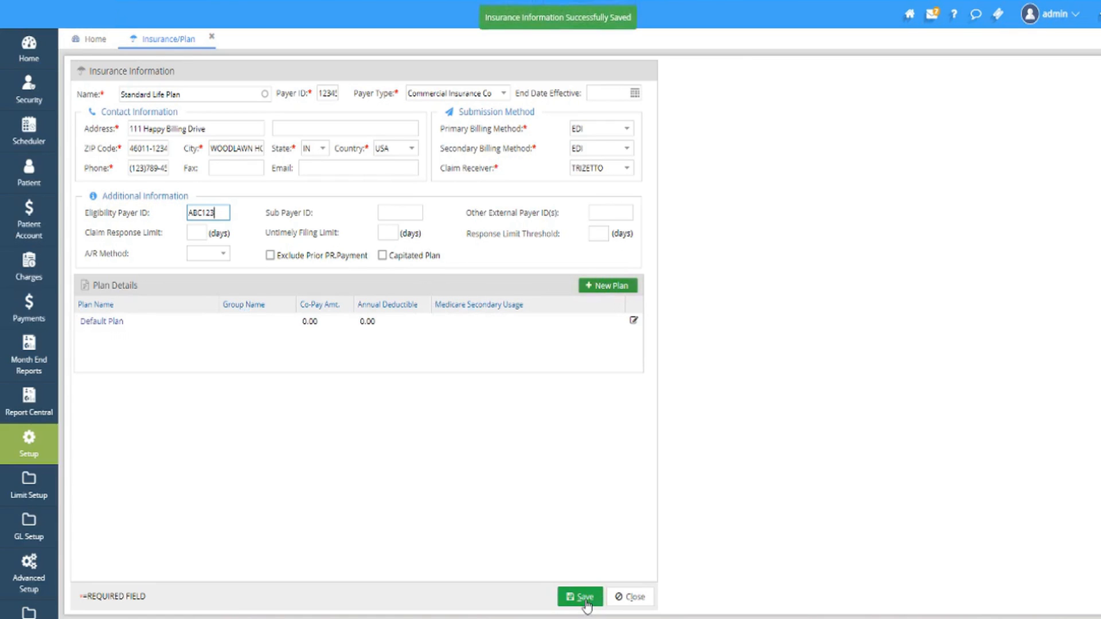
pyautogui.click(629, 597)
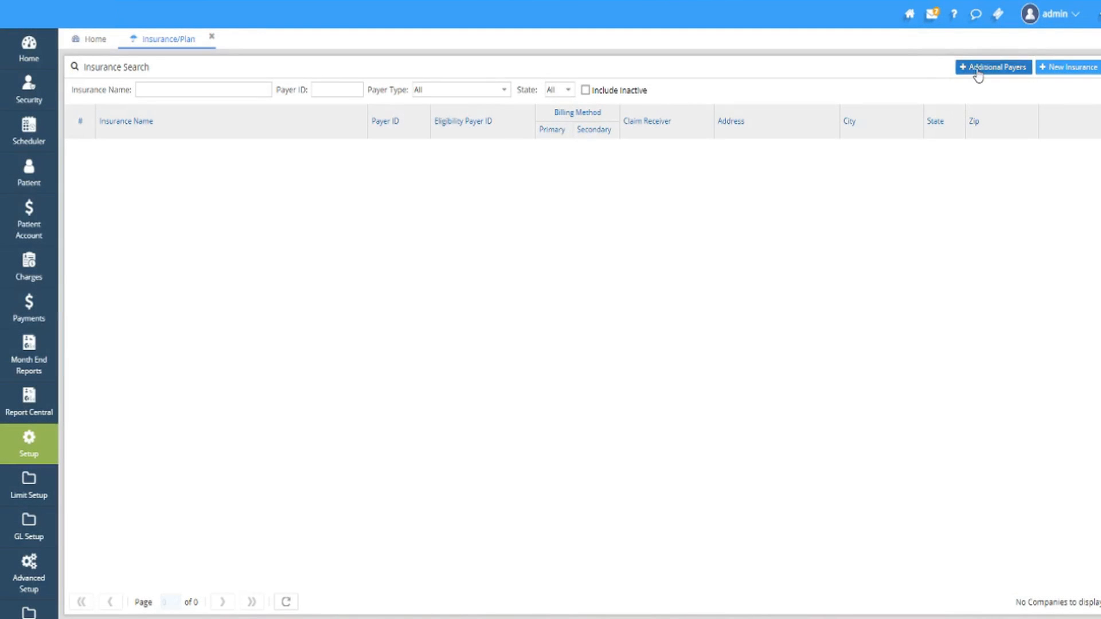
# Step: Open the claim payer search for additional payers and set its payer type to COMMERCIAL
pyautogui.click(977, 69)
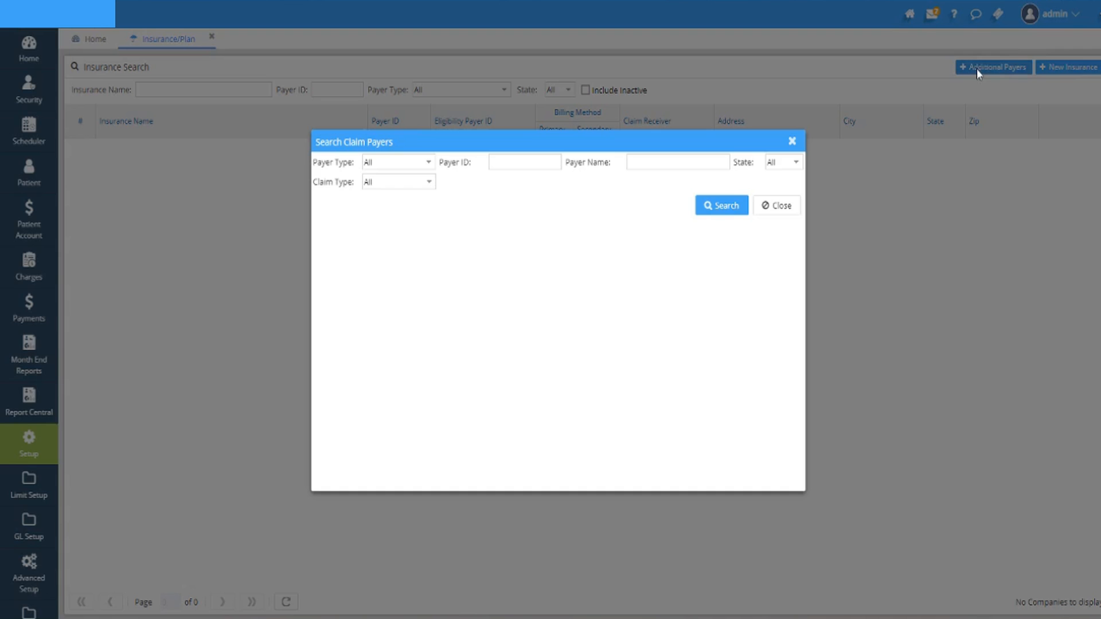
pyautogui.click(428, 165)
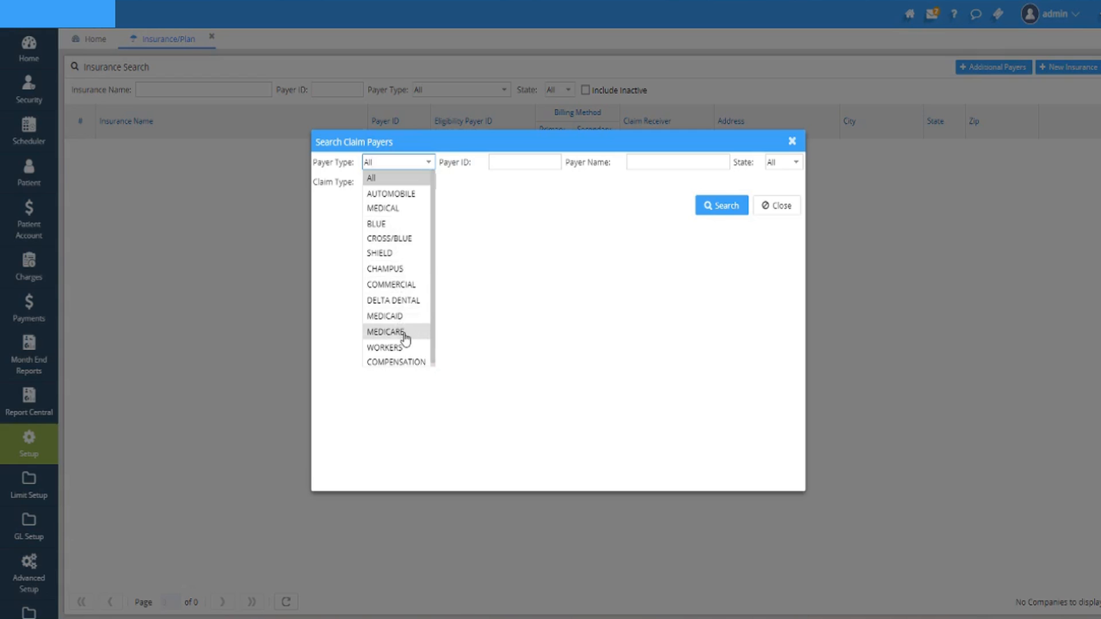
pyautogui.click(407, 179)
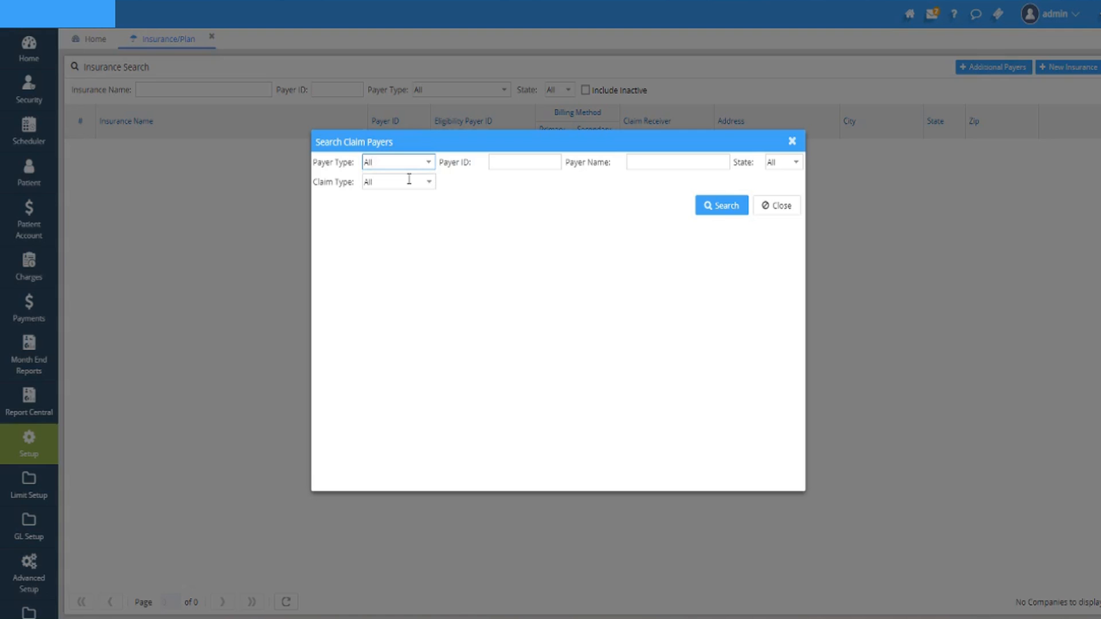
pyautogui.click(401, 162)
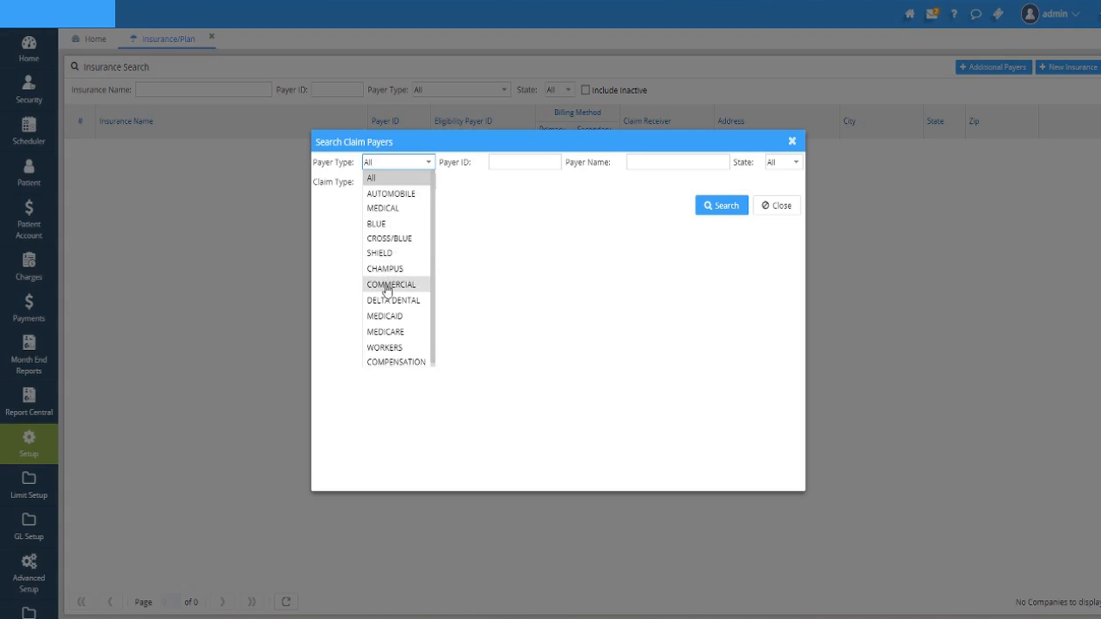
pyautogui.click(388, 284)
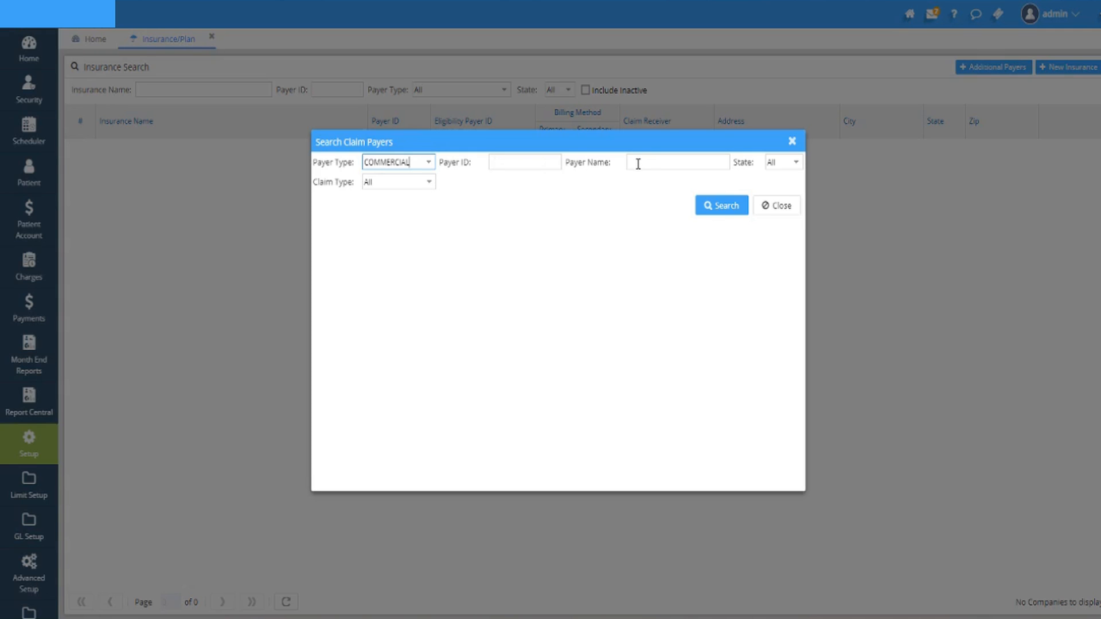
# Step: Set the claim type to PROFESSIONAL and run the claim payer search
pyautogui.click(428, 182)
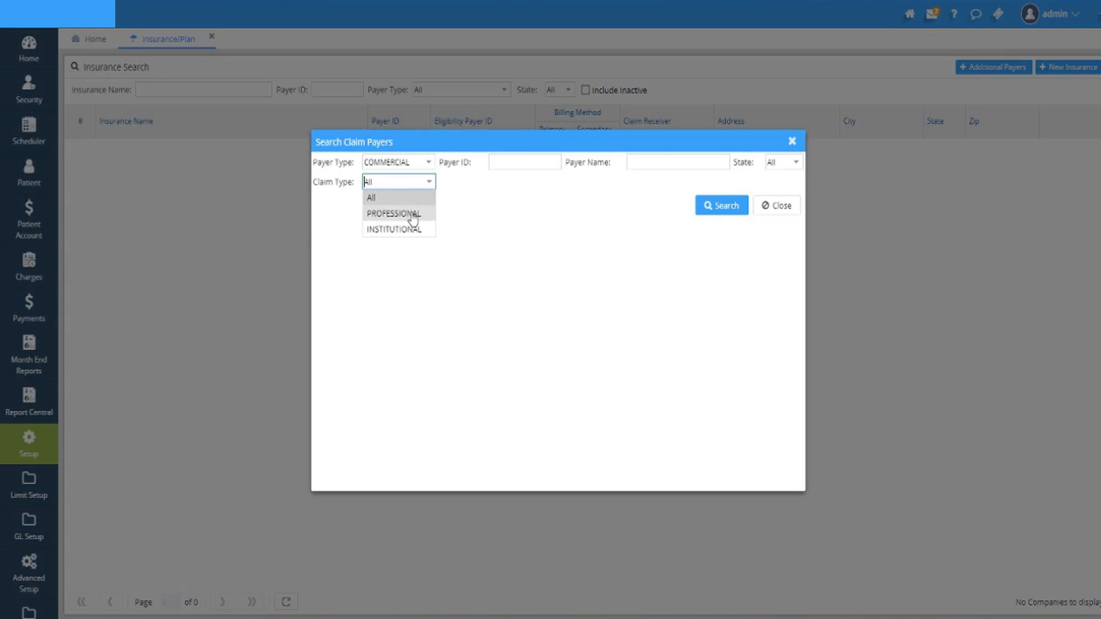
pyautogui.click(413, 214)
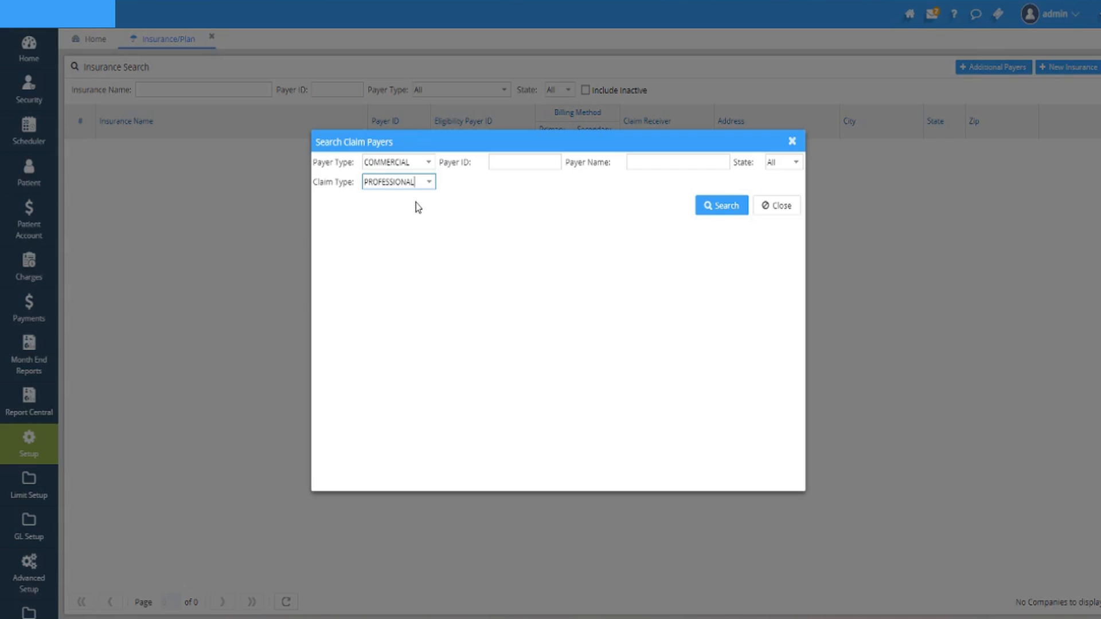
pyautogui.click(428, 182)
pyautogui.click(410, 201)
pyautogui.click(426, 184)
pyautogui.click(405, 214)
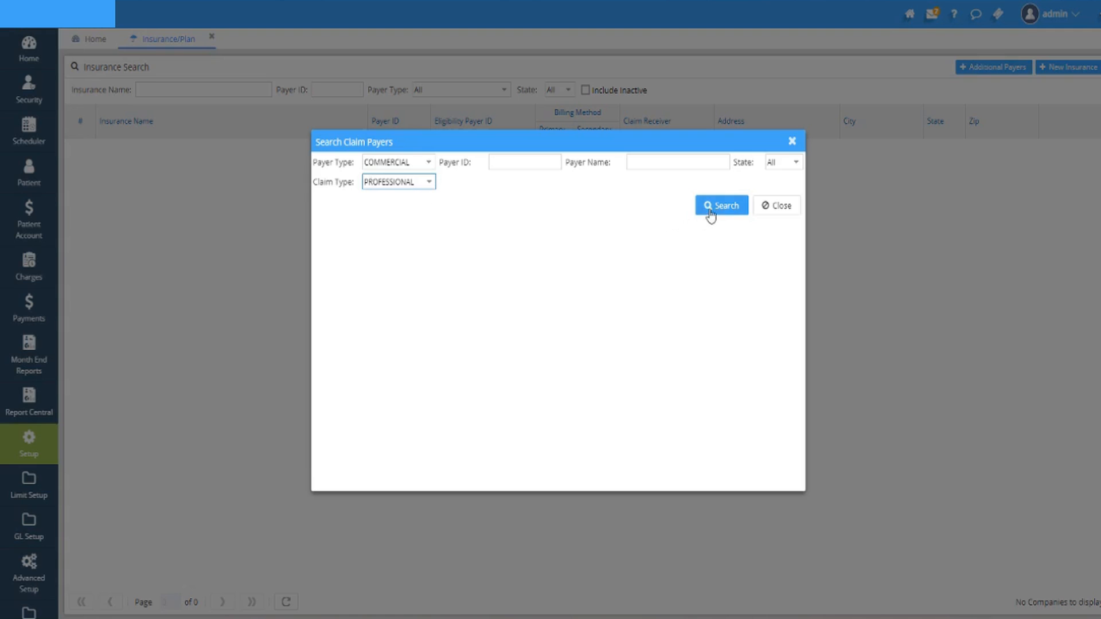
pyautogui.click(727, 207)
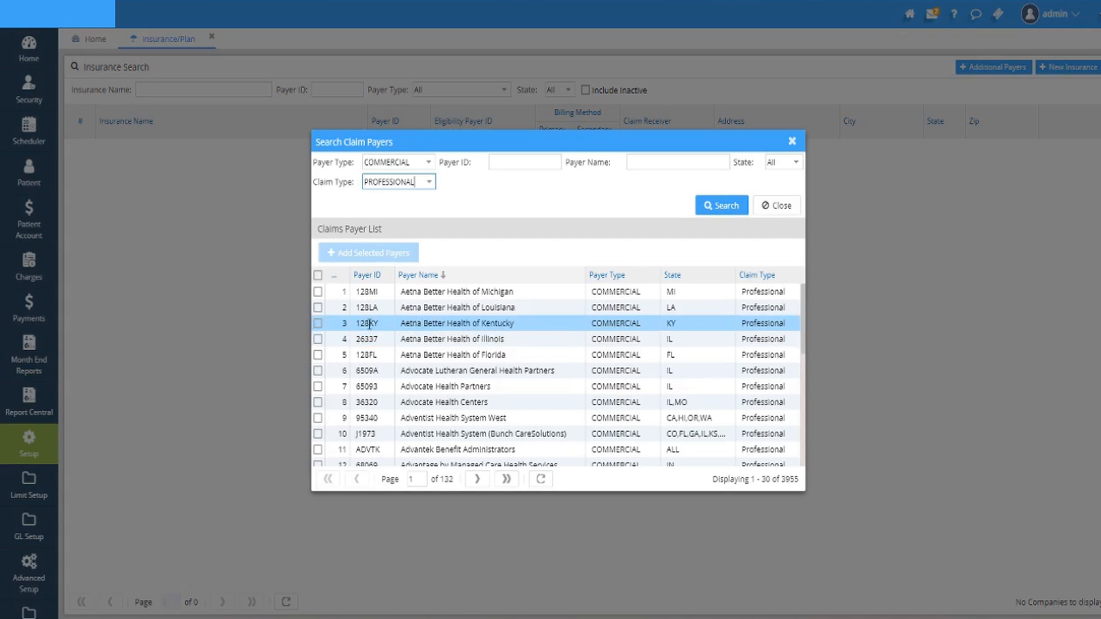
# Step: Add Aetna Better Health of Illinois, Advocate Lutheran General Health Partners and Advocate Health Partners from the claims payer list
pyautogui.click(317, 339)
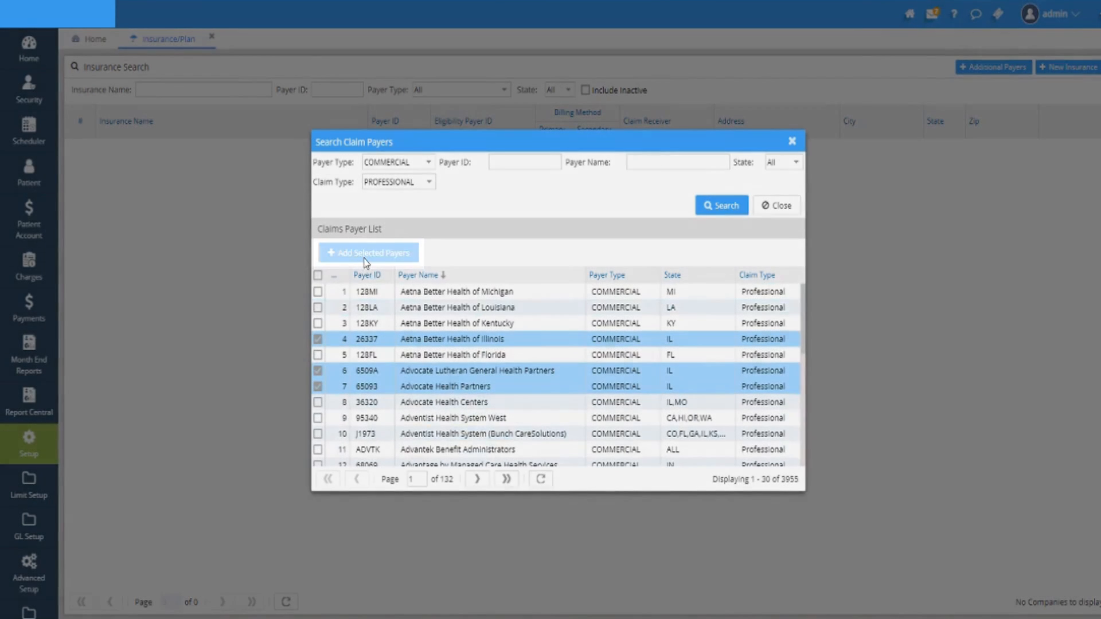
pyautogui.click(365, 259)
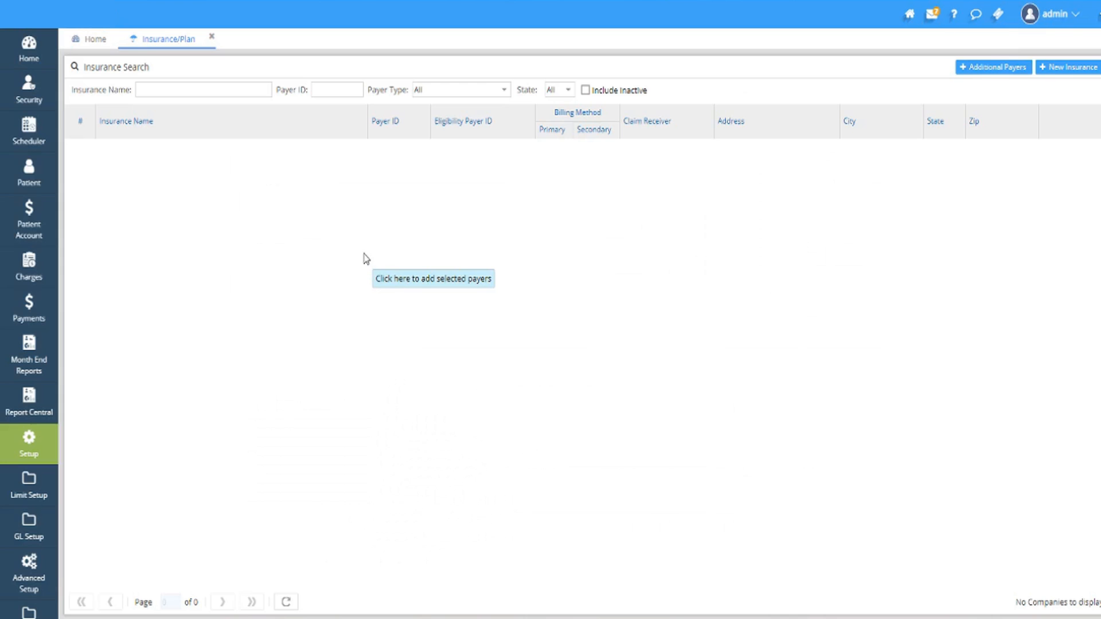
# Step: List the insurances with "_" as the insurance name and open the AARP record at its payer ID
pyautogui.click(173, 89)
pyautogui.press('Return')
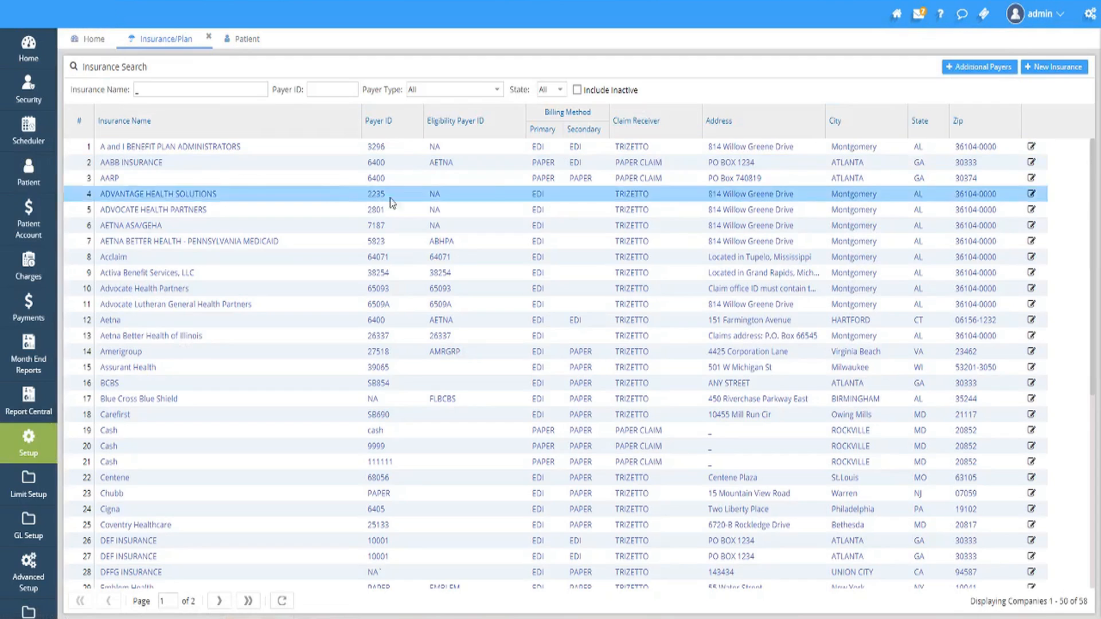
pyautogui.click(1031, 179)
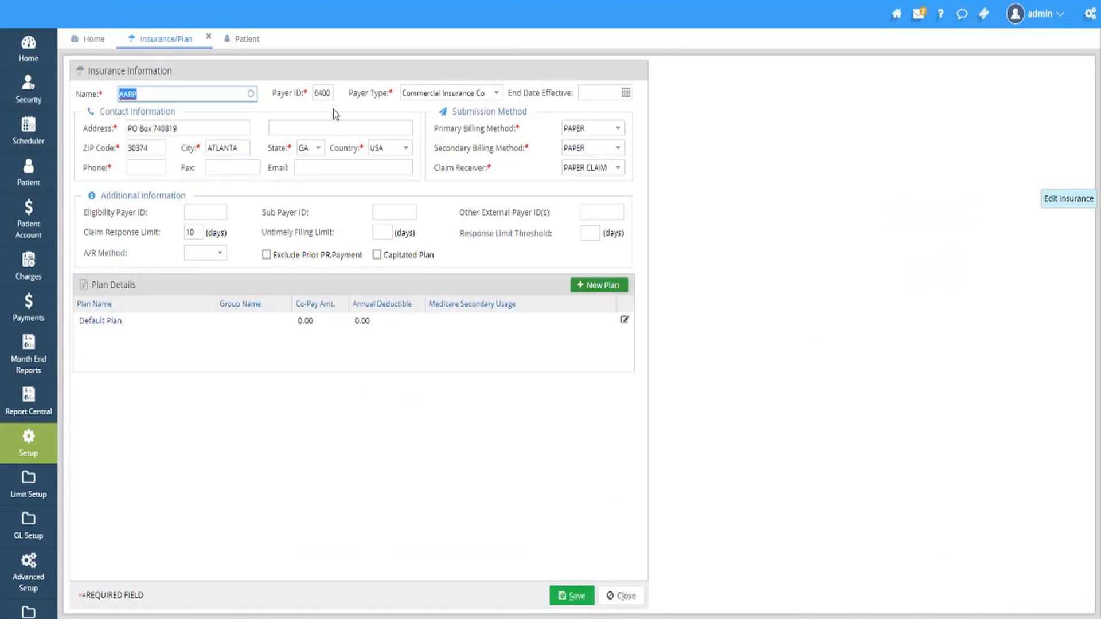
pyautogui.click(330, 94)
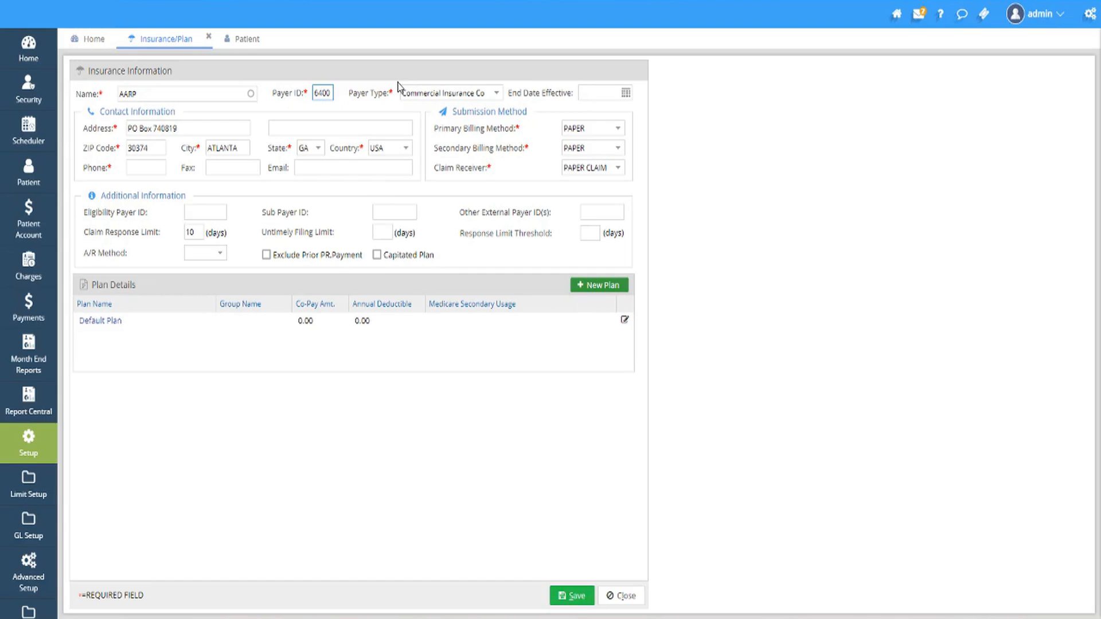
# Step: Search the patients by last name and open the matching patient's demographics record
pyautogui.click(30, 175)
pyautogui.write('Brown')
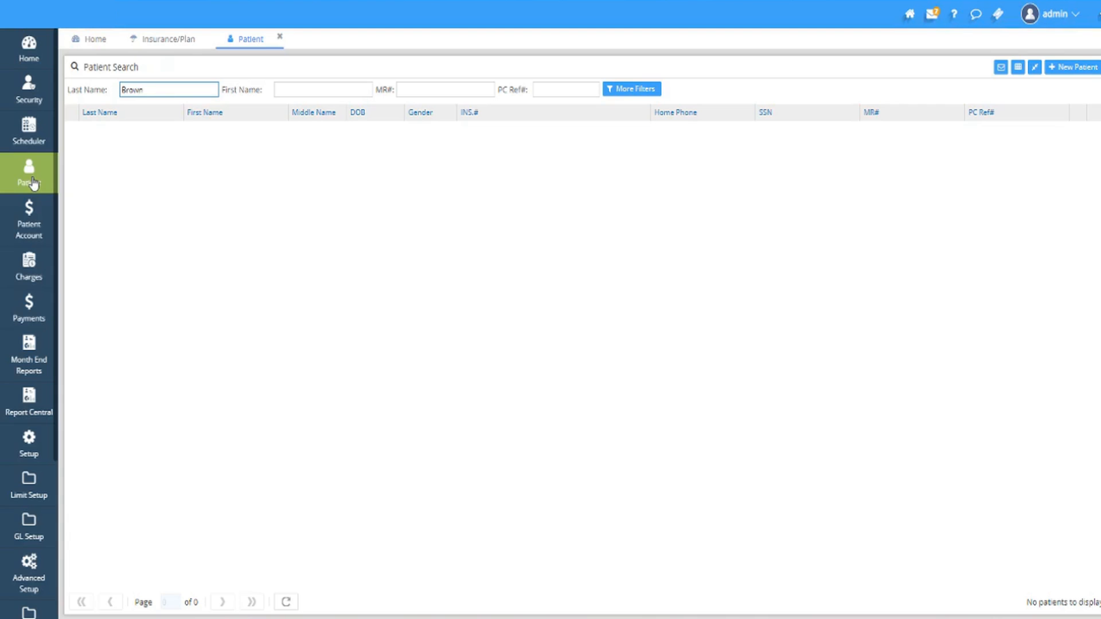
pyautogui.press('Return')
pyautogui.click(223, 135)
pyautogui.doubleClick(223, 142)
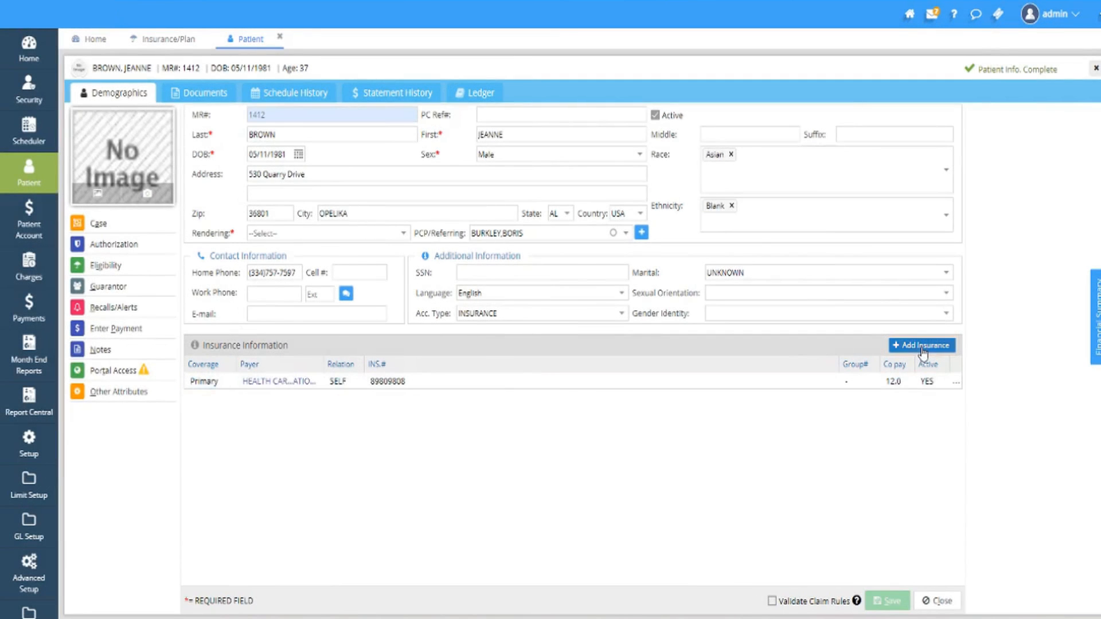
# Step: Start adding an insurance to the patient, enter "New Insurance Plan" as the insurance, and open the form for creating a new insurance
pyautogui.click(922, 346)
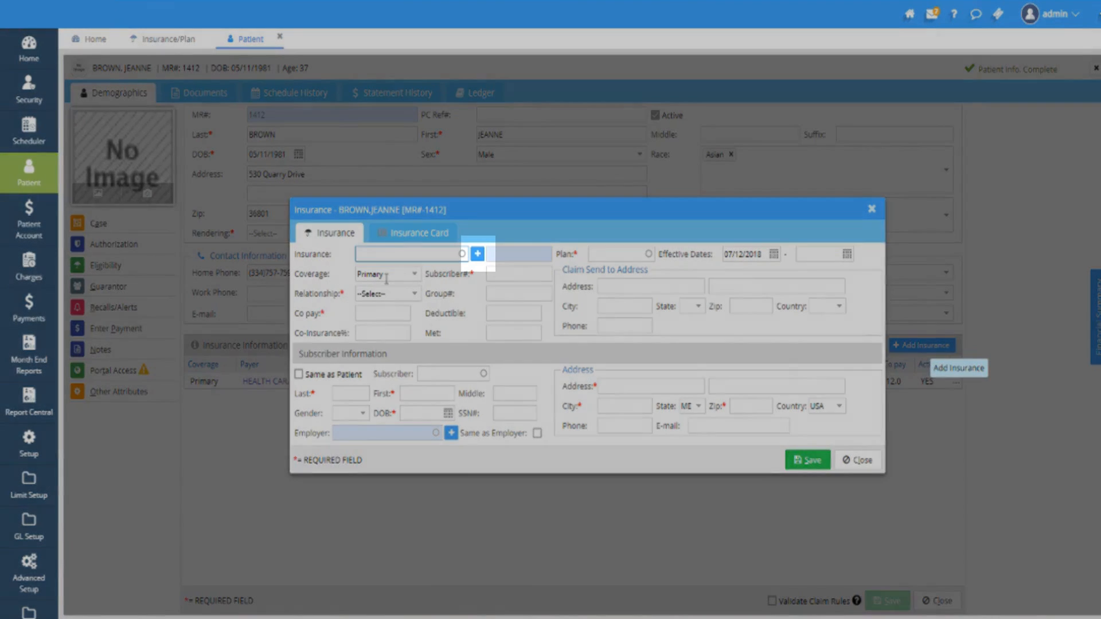
pyautogui.write('New Insurance Plan')
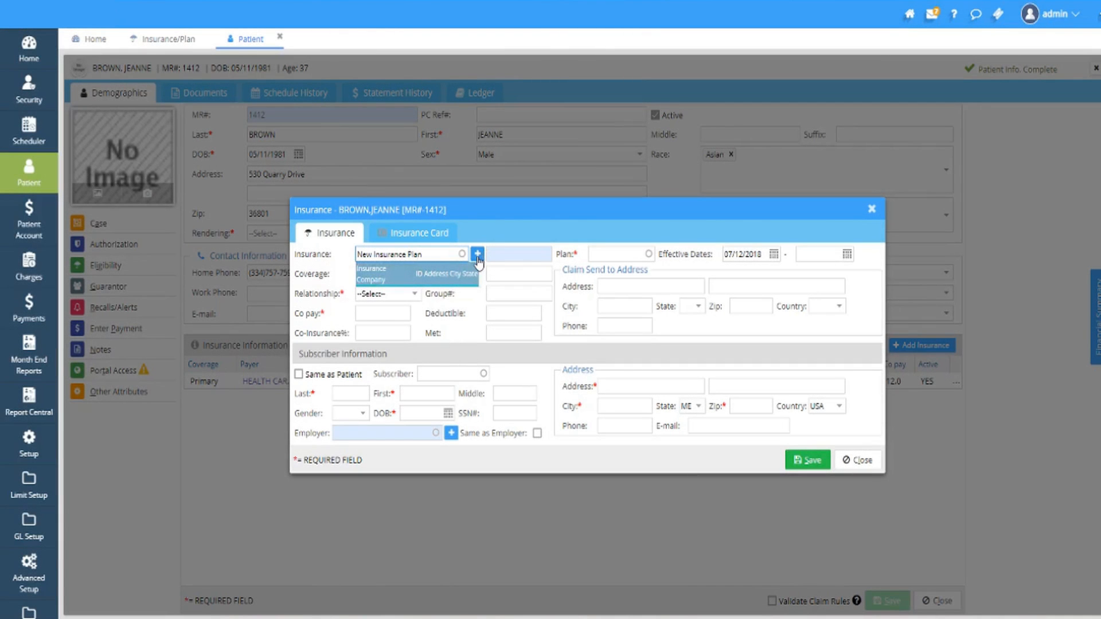
pyautogui.click(478, 258)
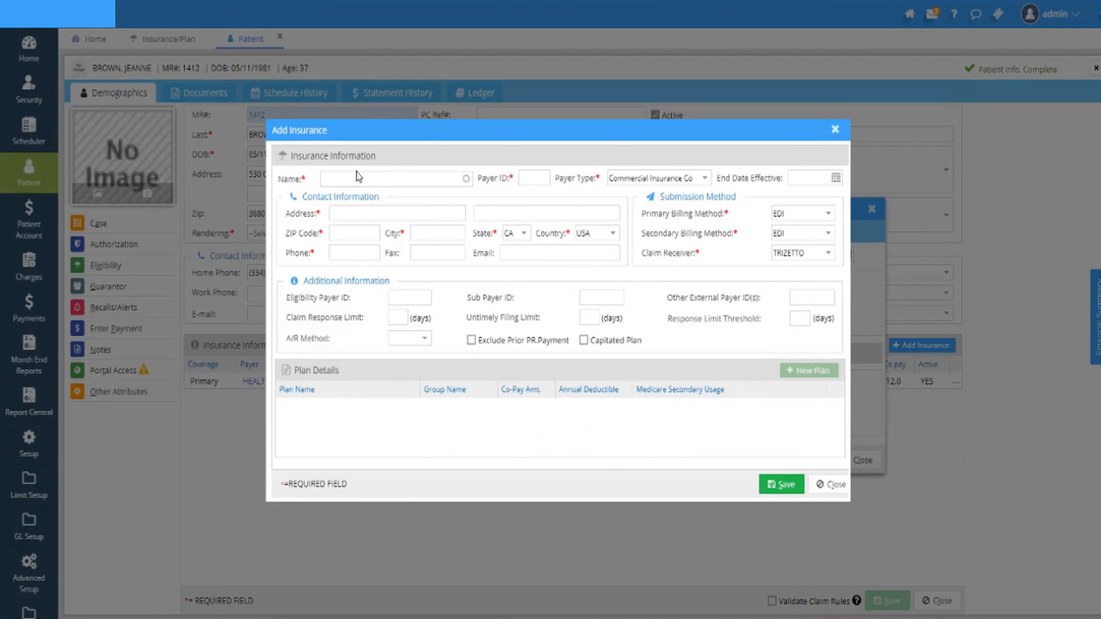